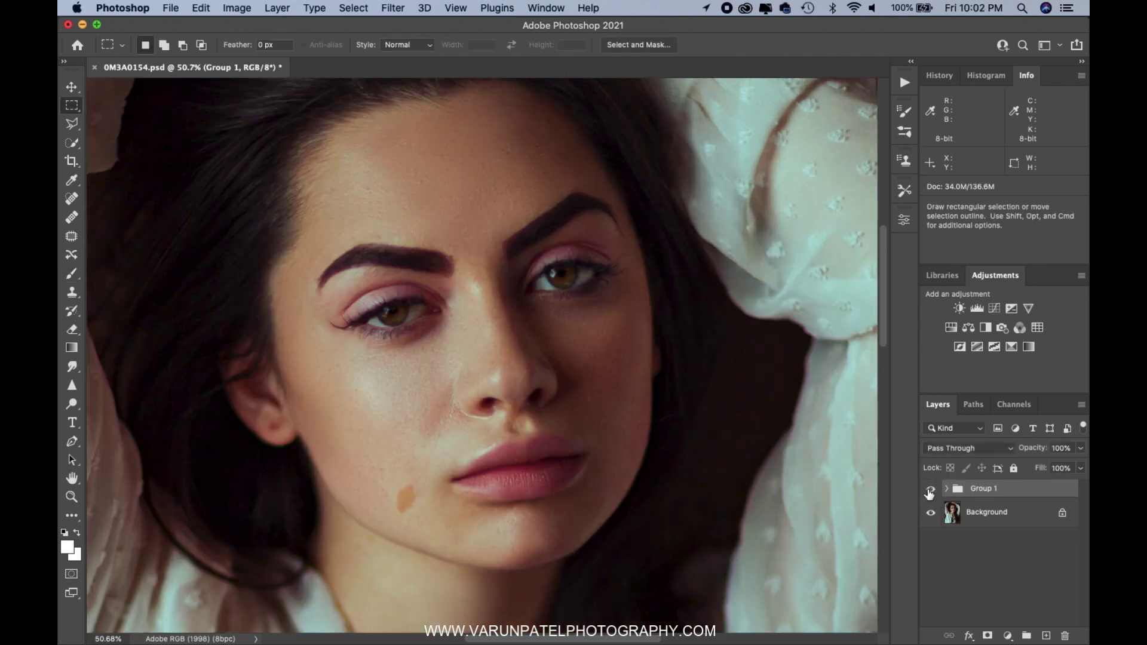
Compare the portrait with Group 1 hidden and shown.
left_click(930, 489)
left_click(930, 490)
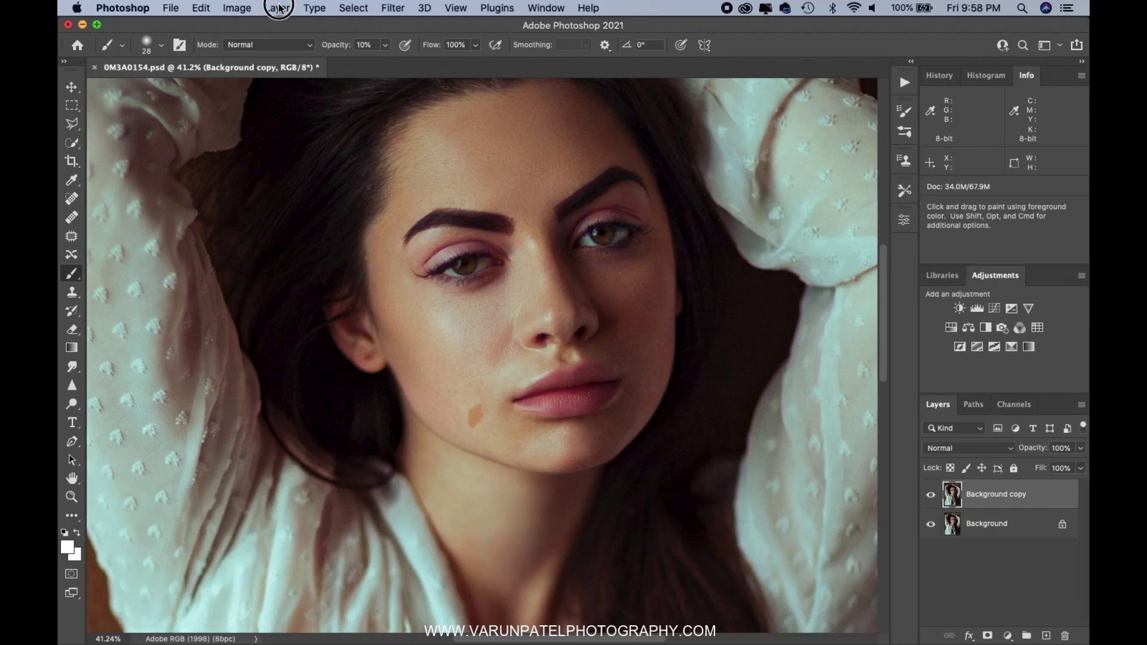
Add a mask that hides everything to the Background copy layer and set its blend mode to Multiply.
left_click(278, 8)
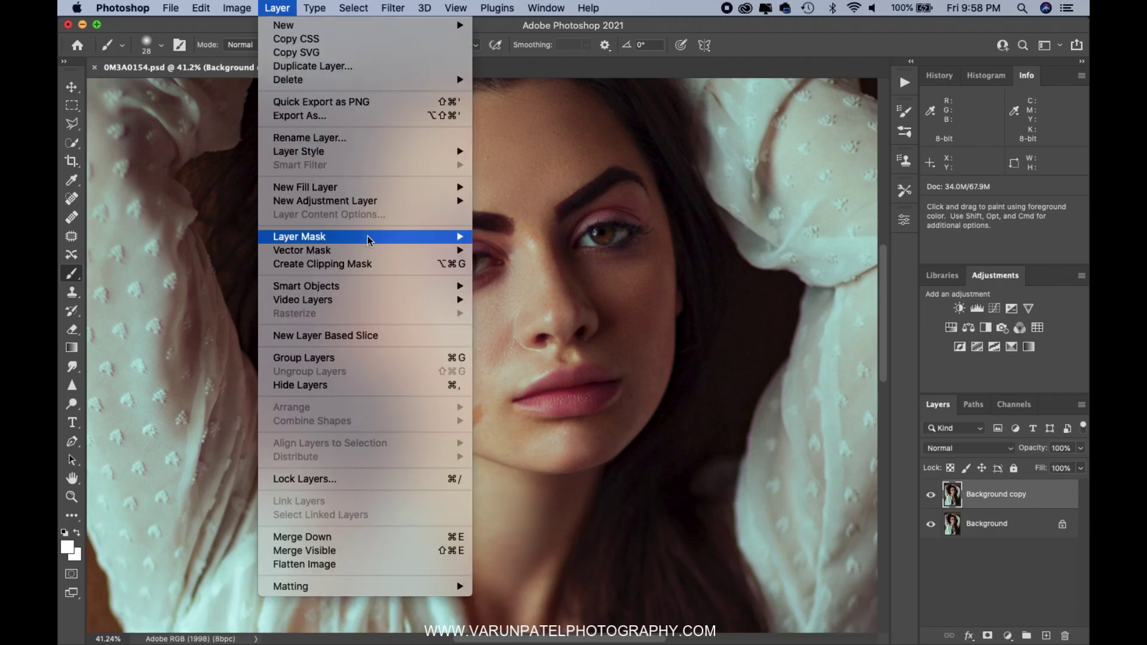
mouse_move(418, 238)
left_click(558, 250)
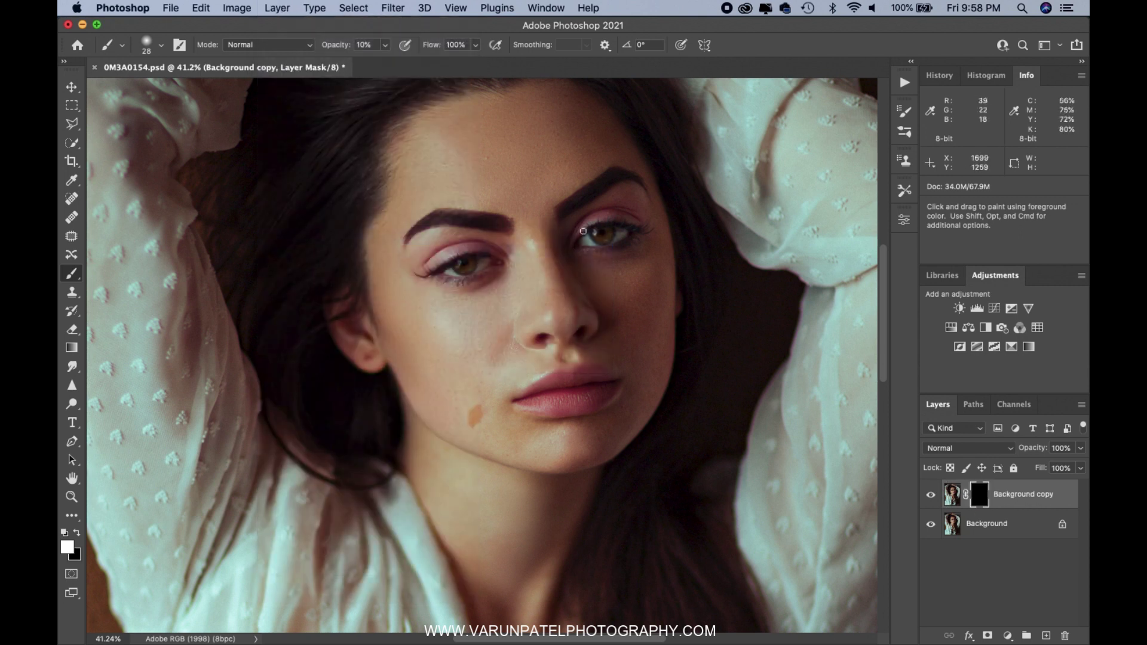
left_click(983, 449)
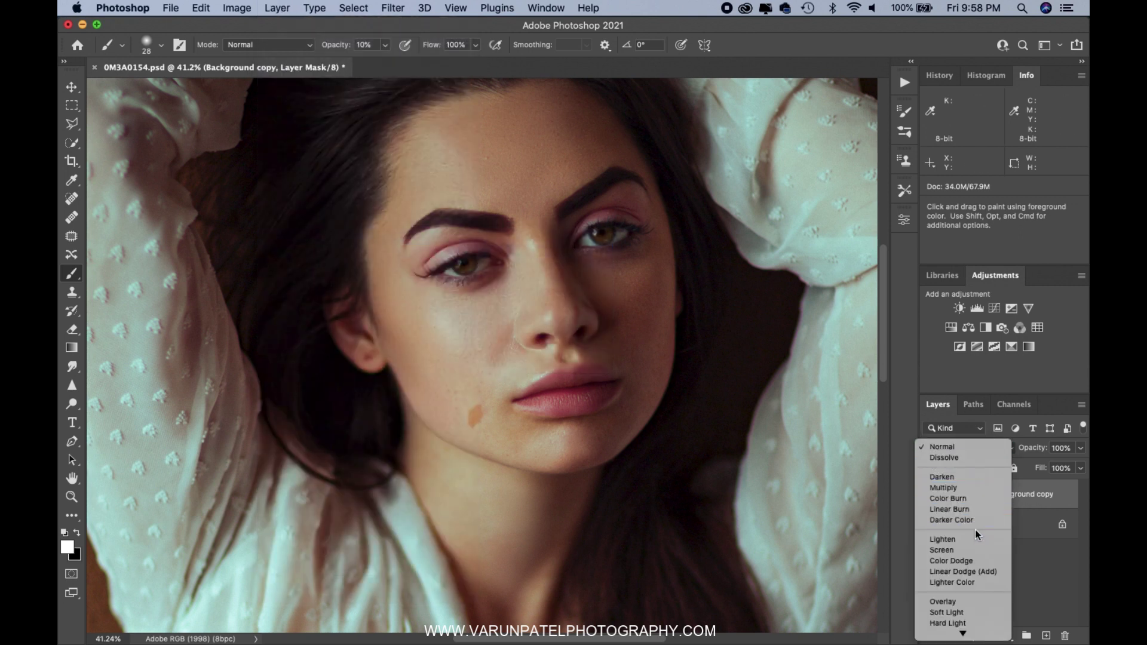
left_click(986, 489)
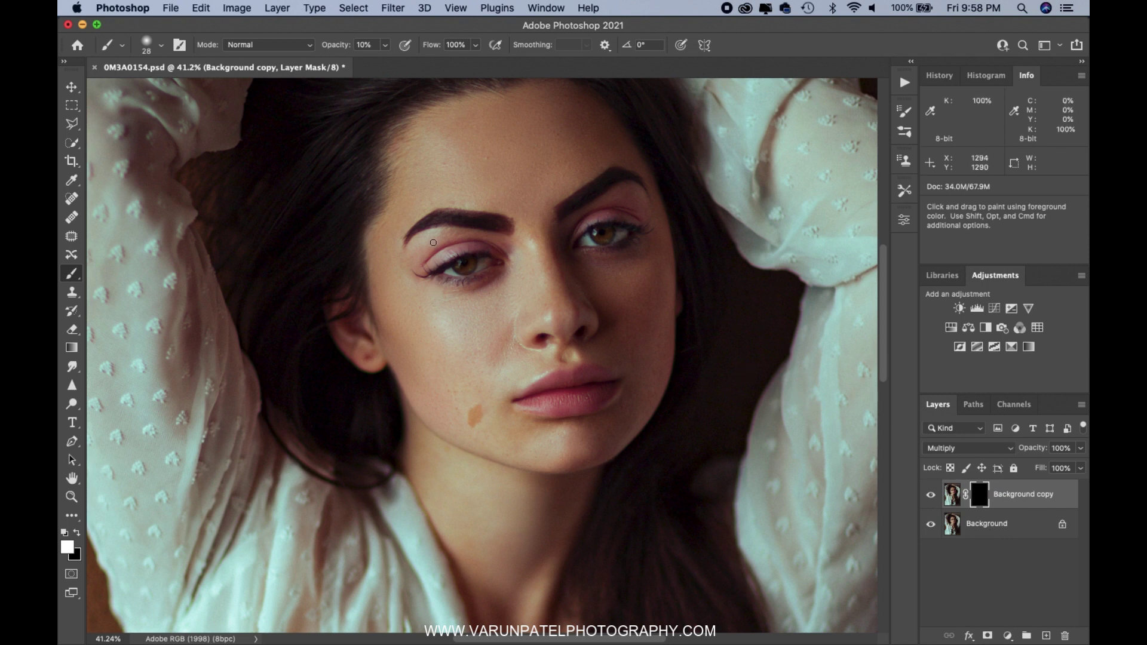
Paint white at 10% opacity on the Background copy mask over both eyes' lids and lash lines, using soft 52 px and 23 px brushes.
left_click_drag(434, 274, 485, 255)
right_click(468, 250)
left_click_drag(562, 279, 569, 279)
mouse_move(466, 241)
left_mouse_down()
mouse_move(484, 248)
mouse_move(452, 248)
mouse_move(459, 268)
mouse_move(435, 256)
mouse_move(420, 272)
left_mouse_up()
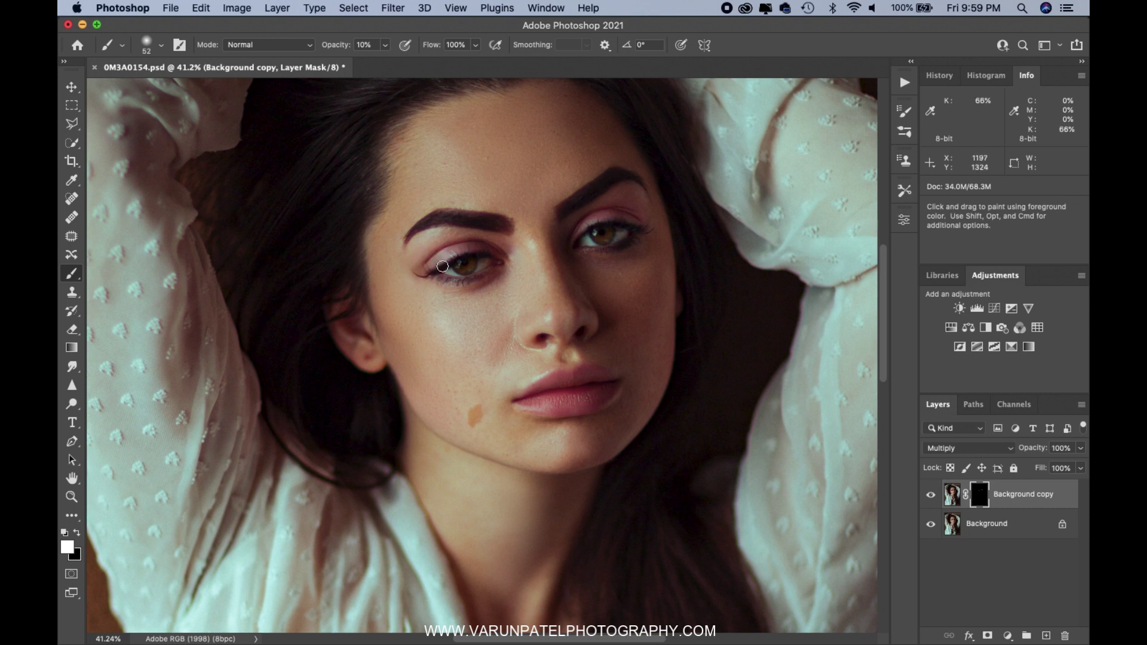
left_click(644, 228)
mouse_move(616, 219)
left_mouse_down()
mouse_move(570, 240)
mouse_move(570, 253)
mouse_move(615, 250)
mouse_move(624, 218)
left_mouse_up()
left_click(582, 251)
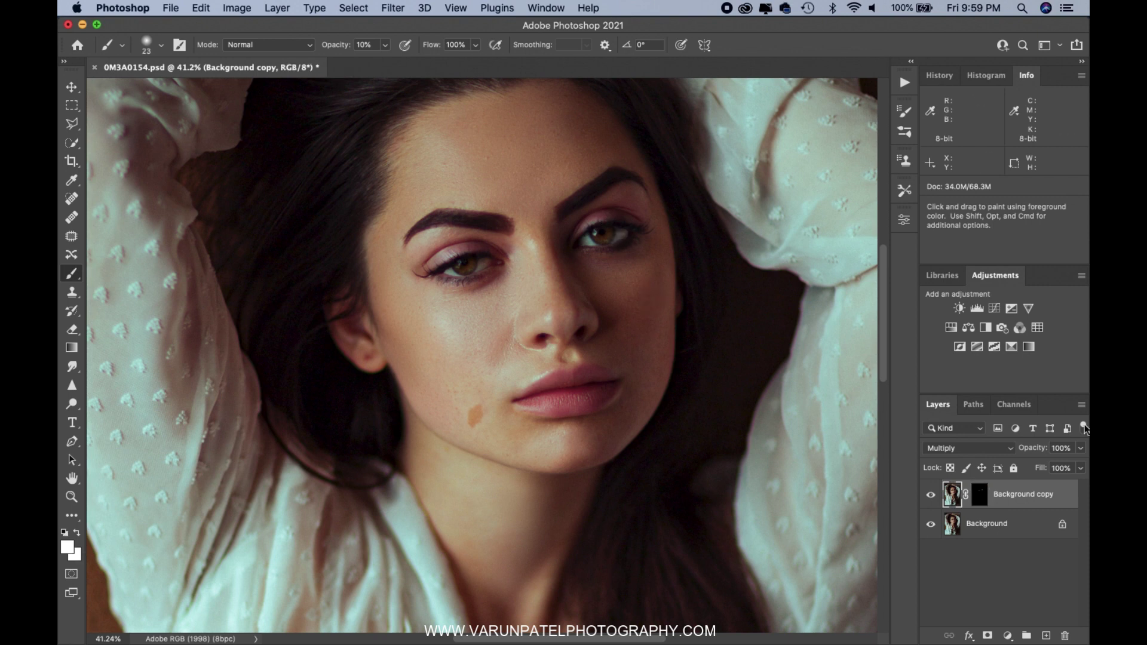
Stamp all visible layers into a new layer with a mask hiding everything, and set its blend mode to Screen.
key("super+alt+shift+e")
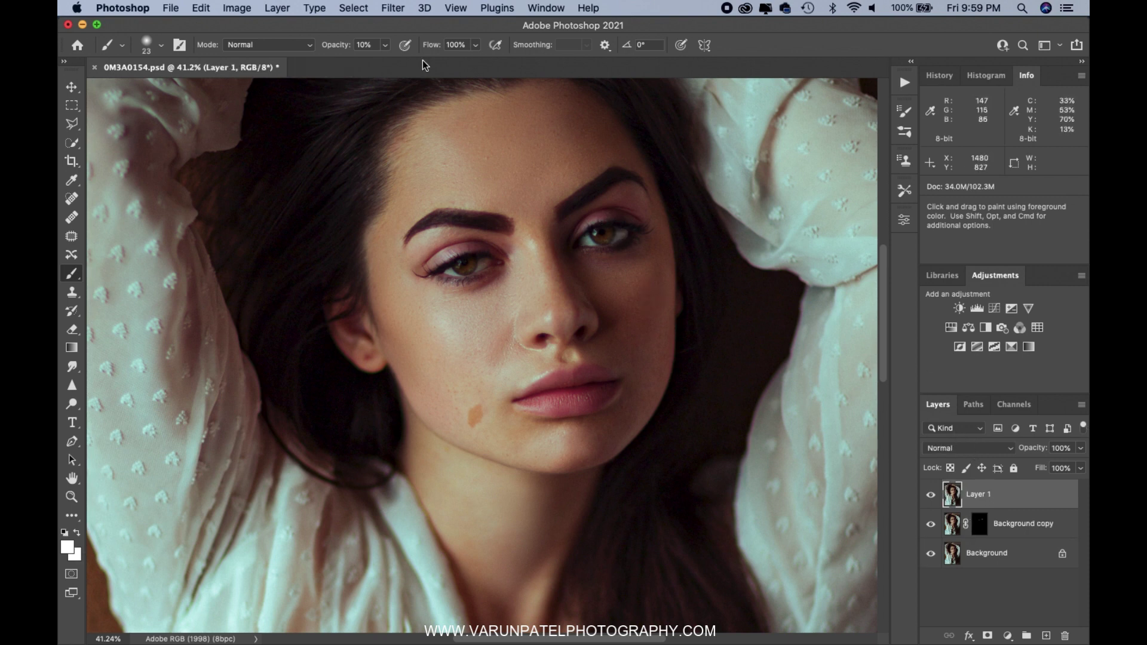
left_click(278, 8)
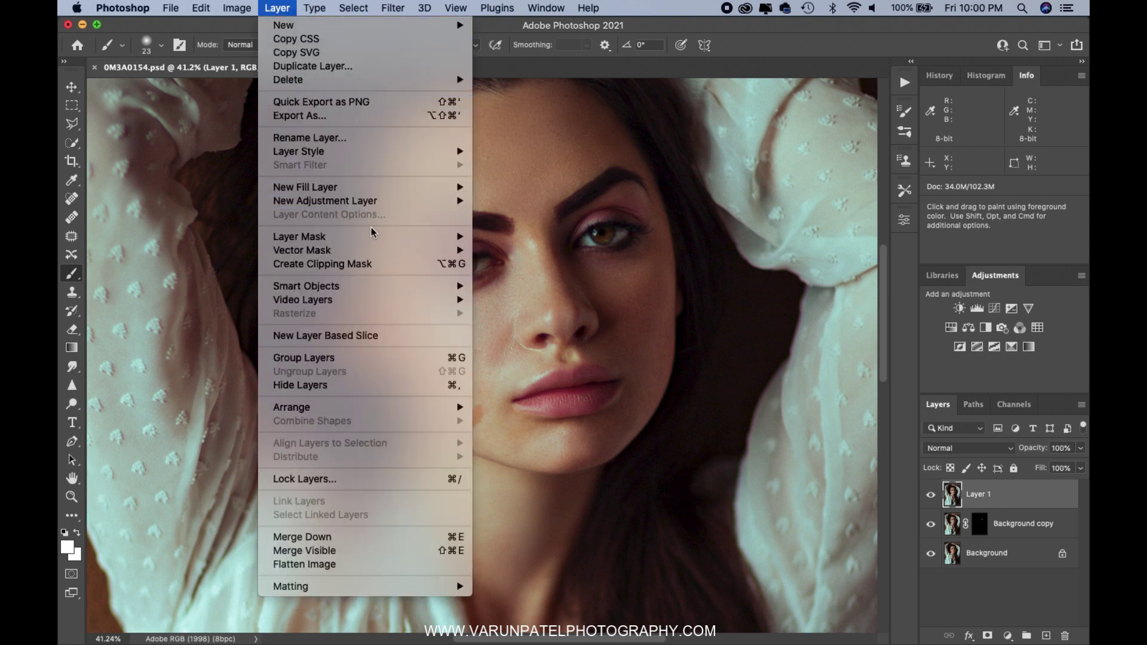
mouse_move(407, 236)
left_click(549, 251)
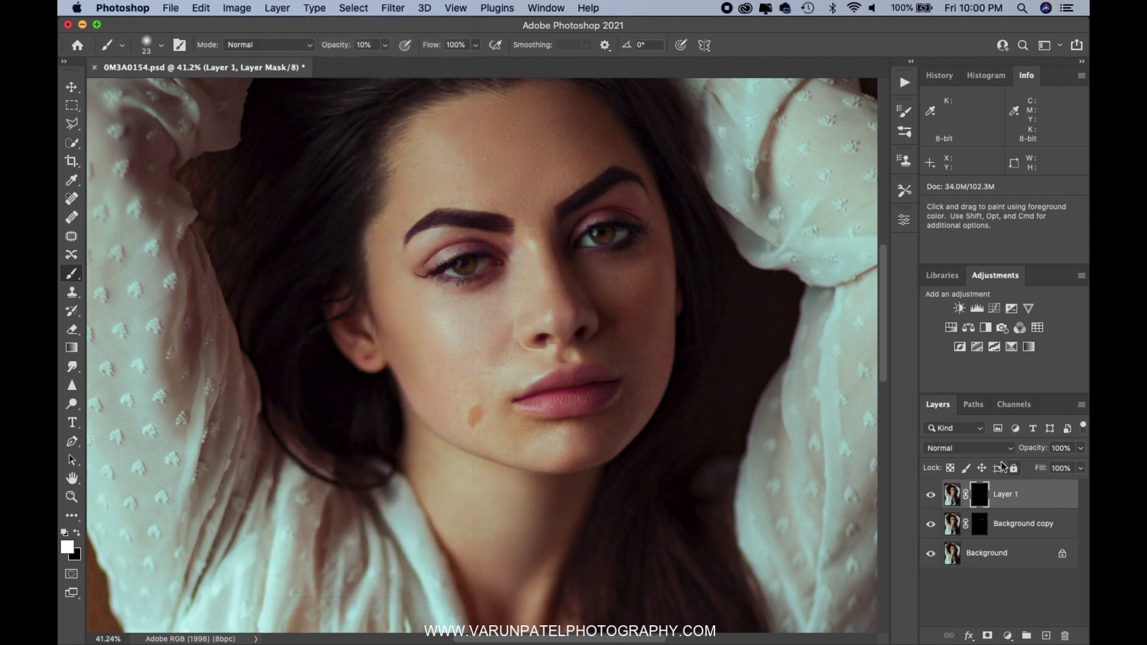
left_click(986, 448)
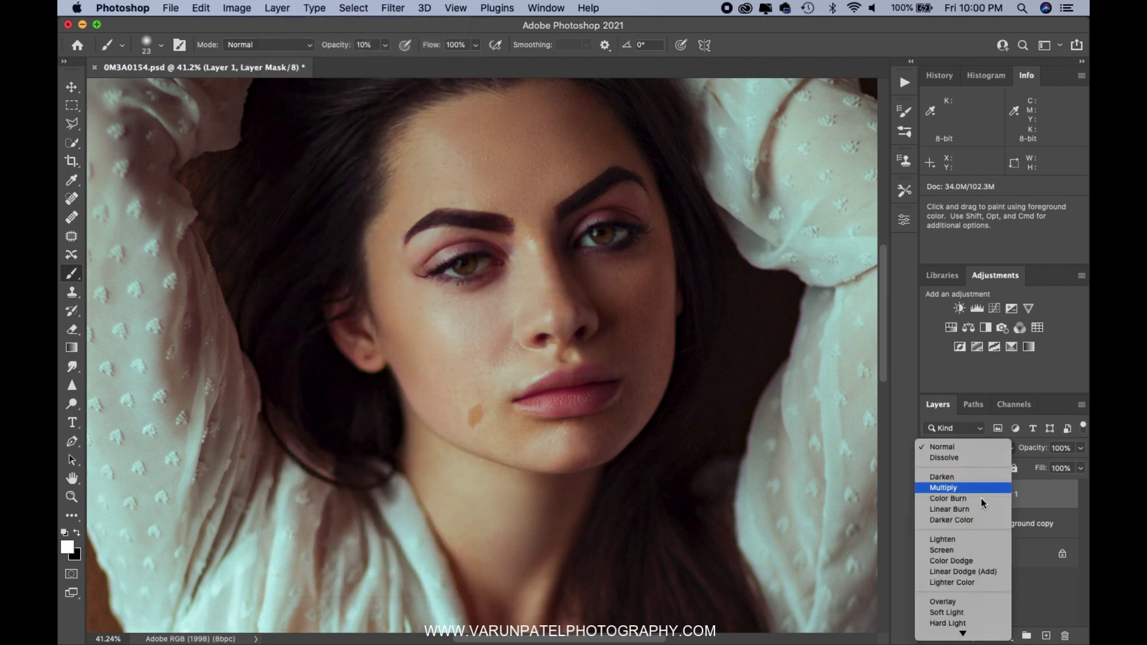
left_click(980, 550)
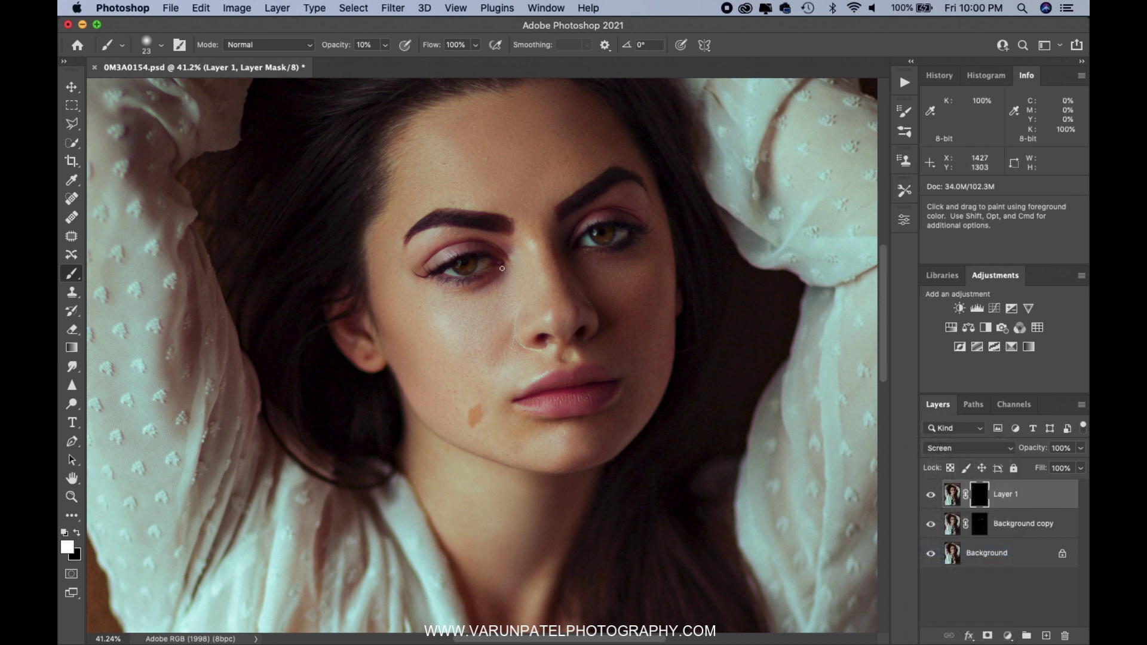
Brighten both irises by painting white on the Layer 1 mask with a 23 px brush at 10% opacity.
key("super+space")
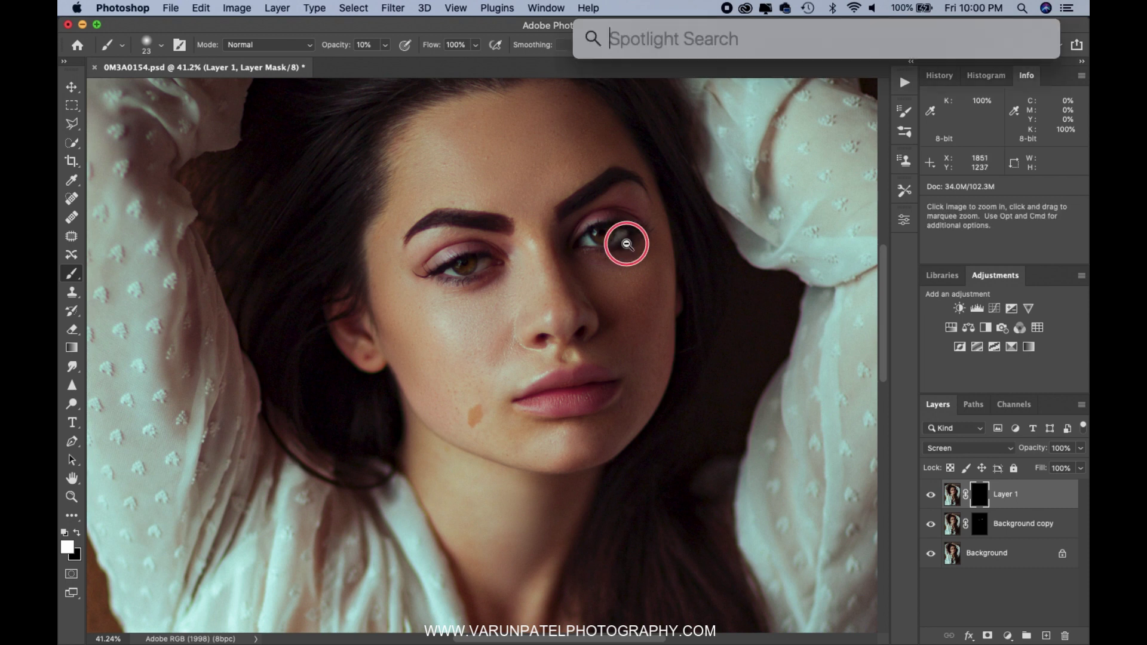
left_click(609, 237, "super")
left_click(585, 227)
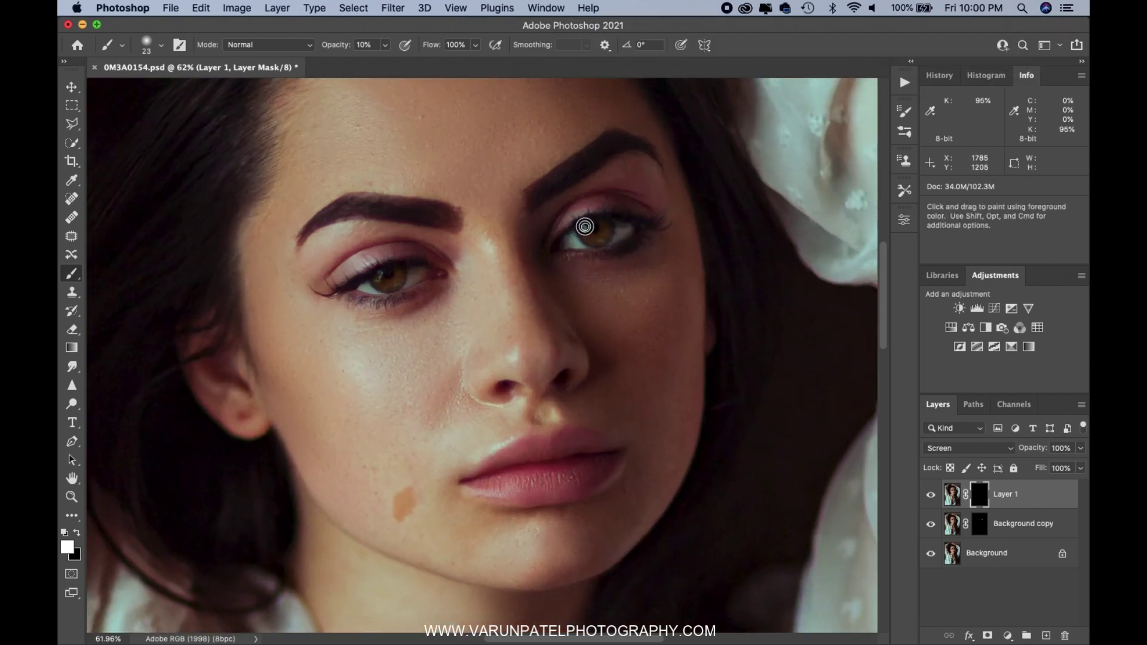
left_click(585, 228)
left_click(381, 276)
left_click(378, 276)
left_click(379, 279)
left_click(379, 278)
left_click(379, 275)
left_click(379, 274)
left_click_drag(379, 275, 394, 282)
mouse_move(605, 243)
left_mouse_down()
mouse_move(605, 233)
mouse_move(608, 242)
left_mouse_up()
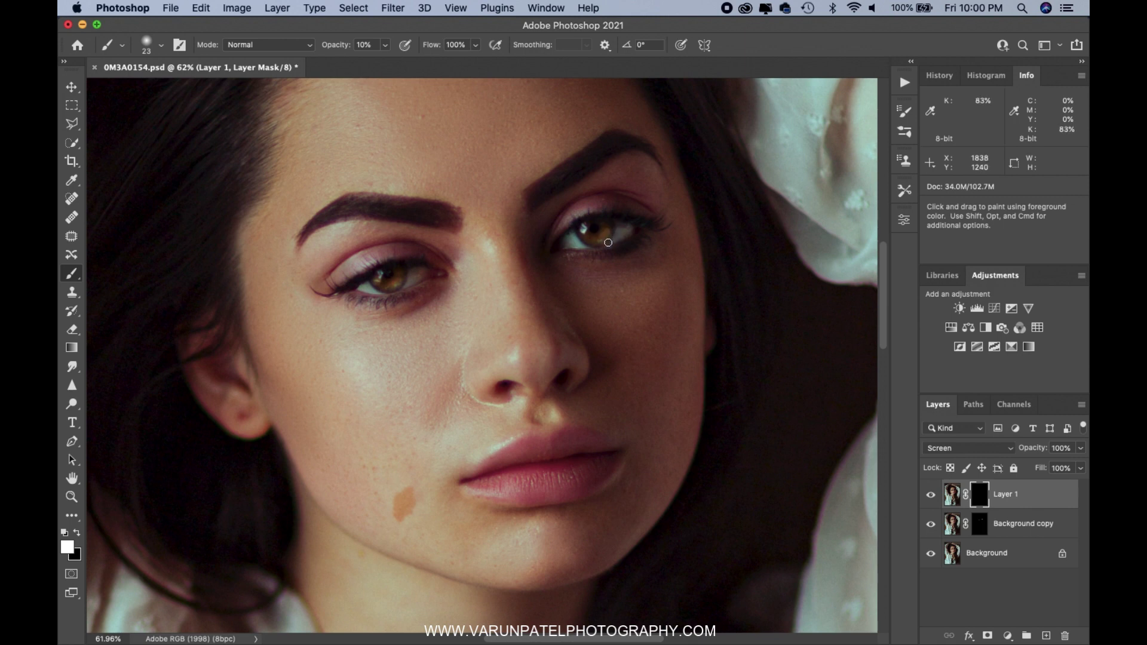
Brighten the whites of both eyes on the Layer 1 mask with a 27 px brush.
right_click(419, 263)
left_click(508, 300)
left_click(417, 270)
mouse_move(417, 270)
left_mouse_down()
mouse_move(410, 279)
mouse_move(436, 273)
mouse_move(358, 286)
left_mouse_up()
left_click(575, 242)
left_click_drag(575, 242, 620, 226)
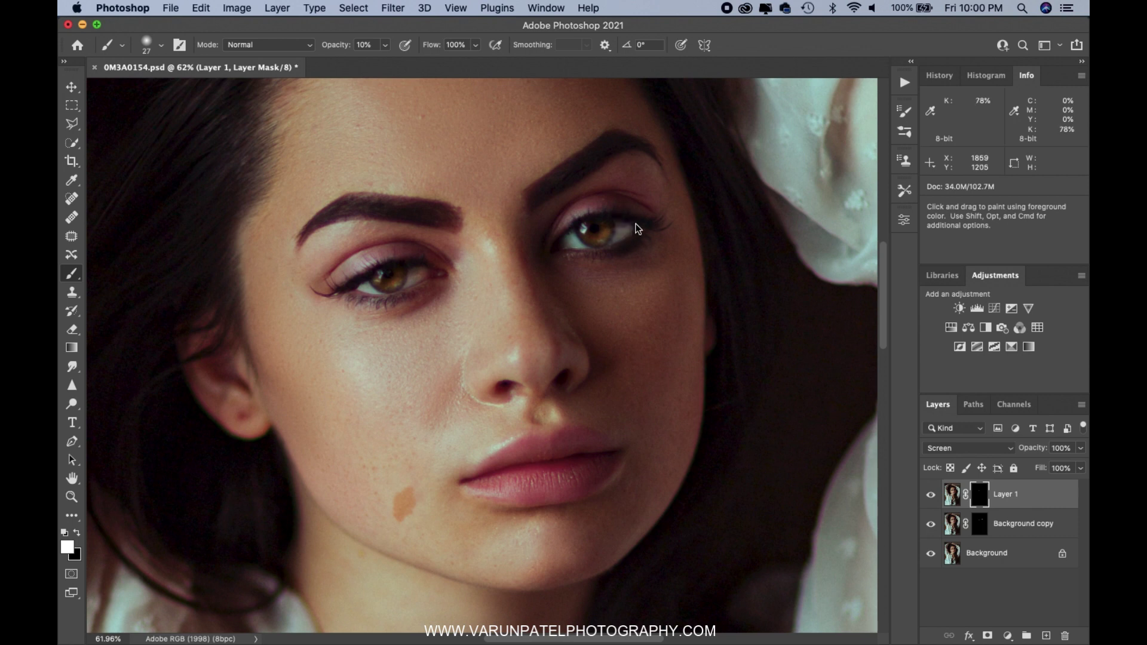
Touch up the corners of both eyes on the Layer 1 mask with a 19 px brush.
right_click(673, 238)
left_click_drag(761, 275, 756, 273)
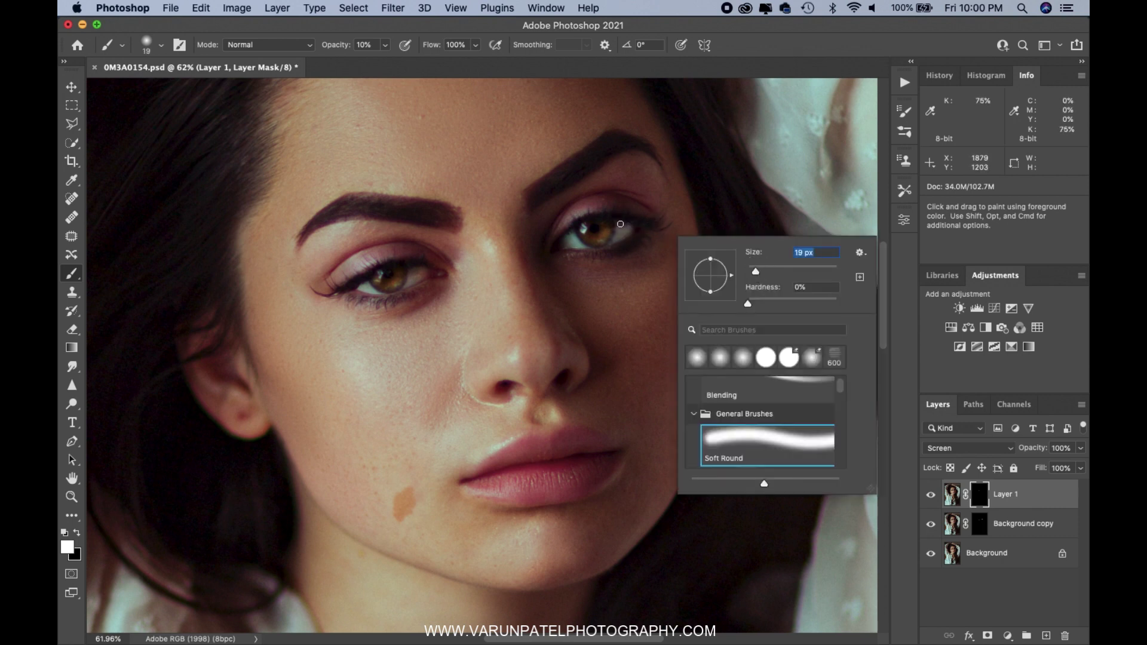
left_click(621, 225)
left_click_drag(624, 228, 627, 227)
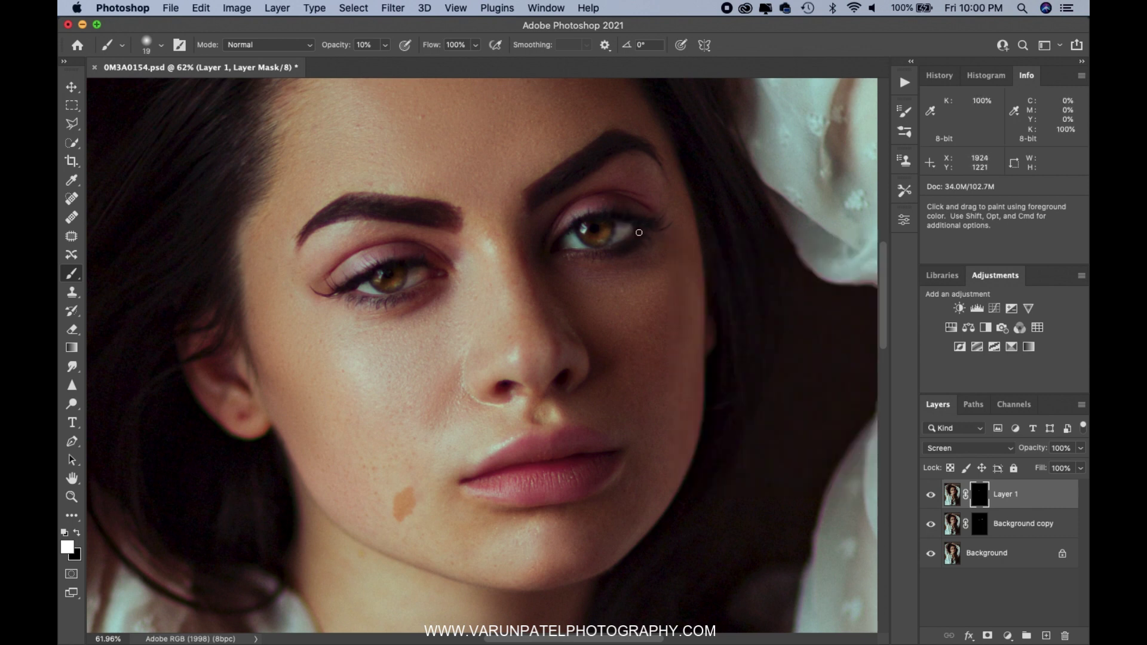
left_click_drag(625, 228, 636, 232)
left_click_drag(412, 278, 411, 273)
Compare the portrait with Layer 1 hidden and shown.
key("super+space")
left_click_drag(554, 317, 515, 325)
left_click_drag(528, 321, 487, 334)
left_click(937, 494)
left_click(936, 492)
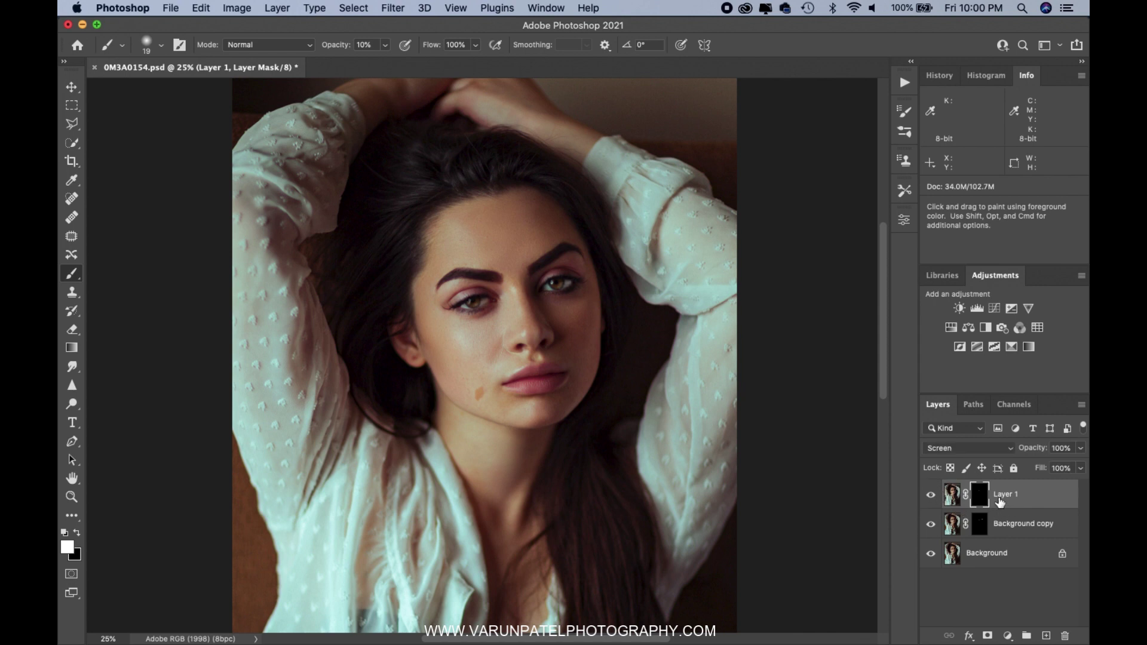
Stamp the visible layers into a new top layer and draw a rectangular selection about 1375 by 593 px around both eyes.
key("super+2")
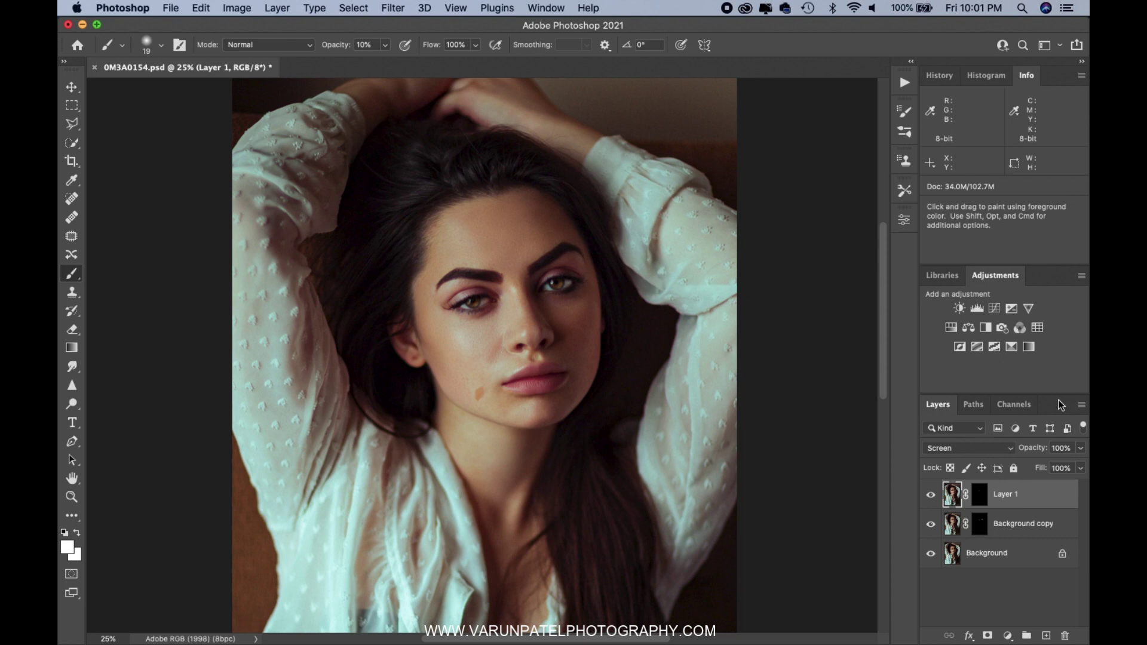
key("super+alt+shift+e")
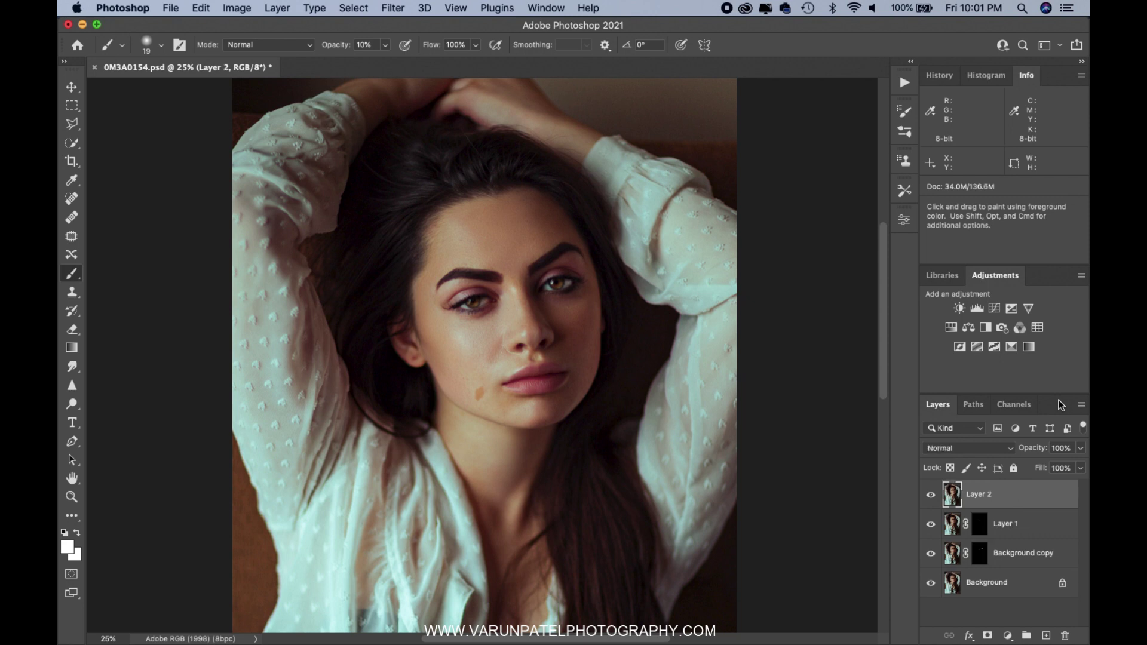
left_click(72, 106)
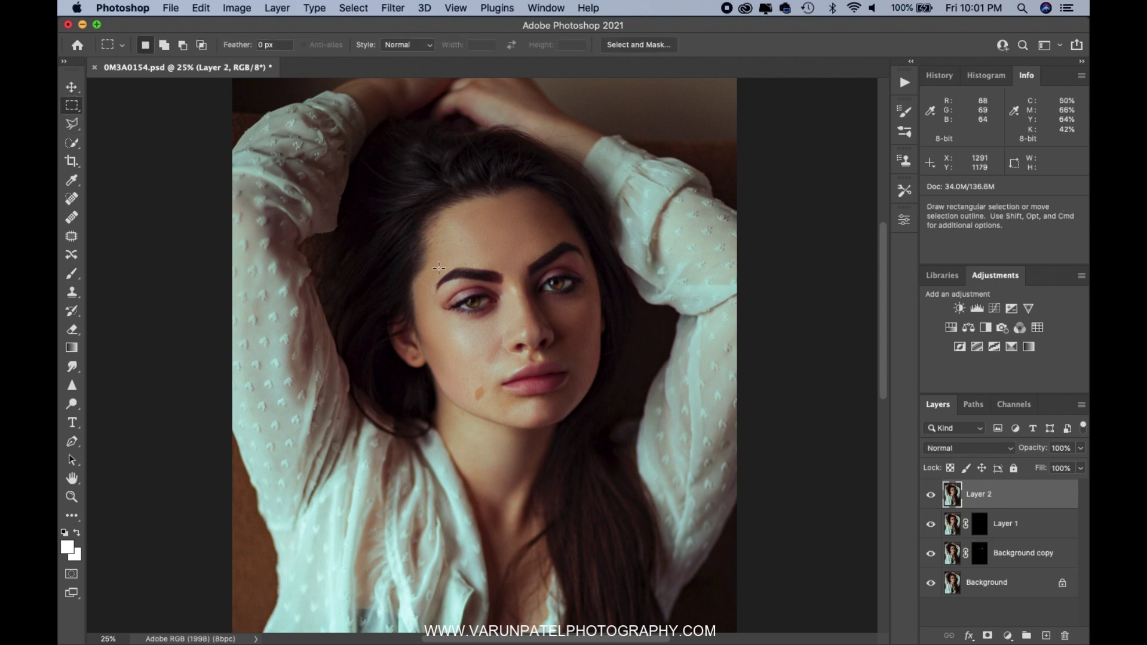
left_click_drag(393, 238, 643, 343)
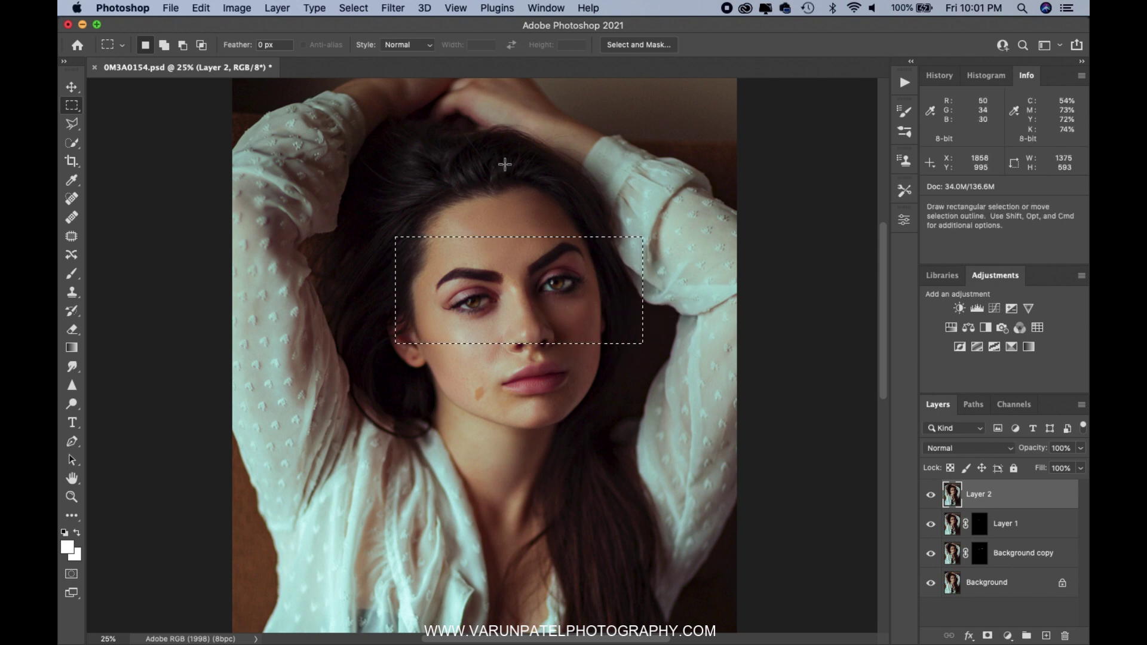
Open the selected area in Liquify and nudge the outer edge of the eye on the image's left with the Forward Warp tool.
left_click(382, 9)
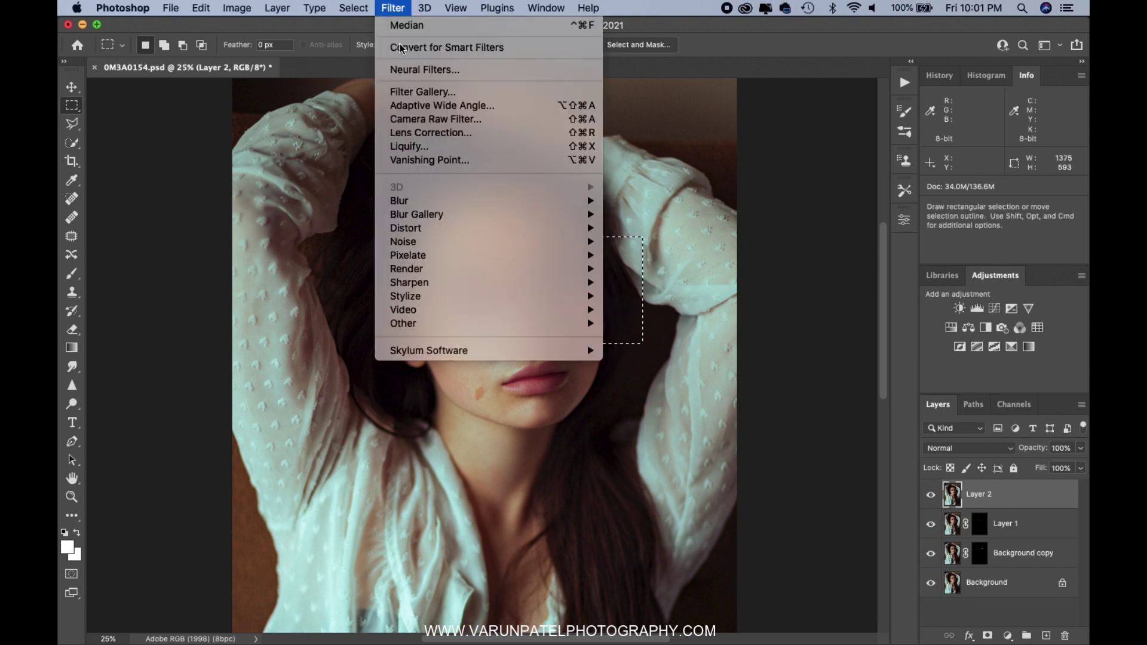
left_click(505, 149)
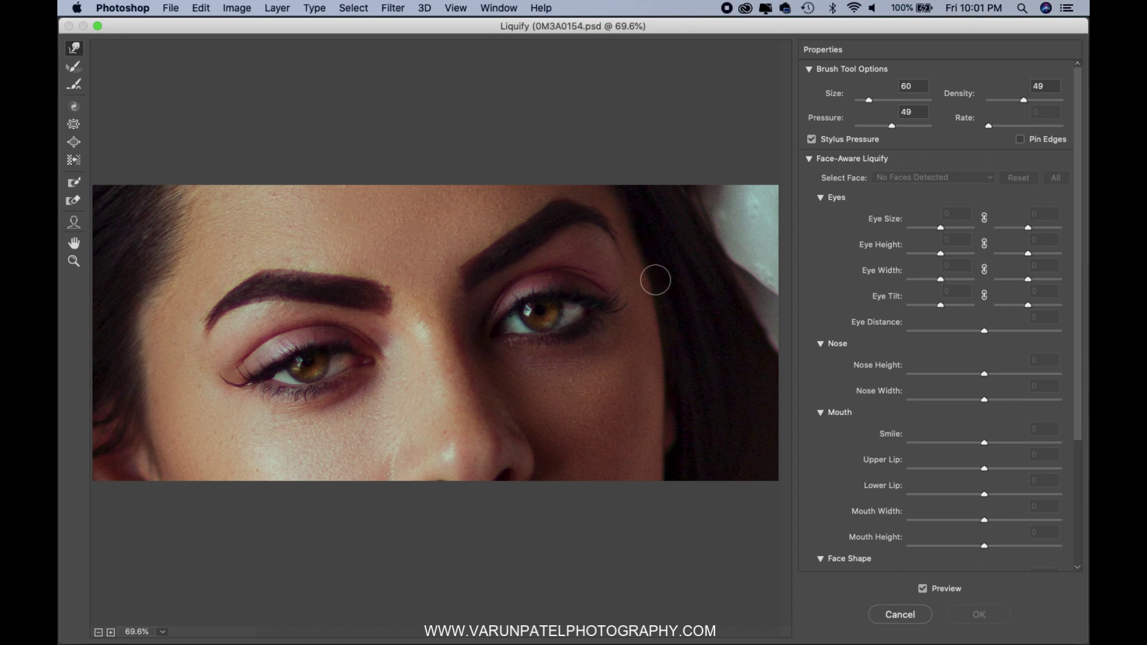
key("bracketright")
key("bracketright")
mouse_move(276, 369)
left_mouse_down()
mouse_move(302, 364)
mouse_move(269, 377)
left_mouse_up()
key("bracketleft")
key("bracketleft")
key("bracketleft")
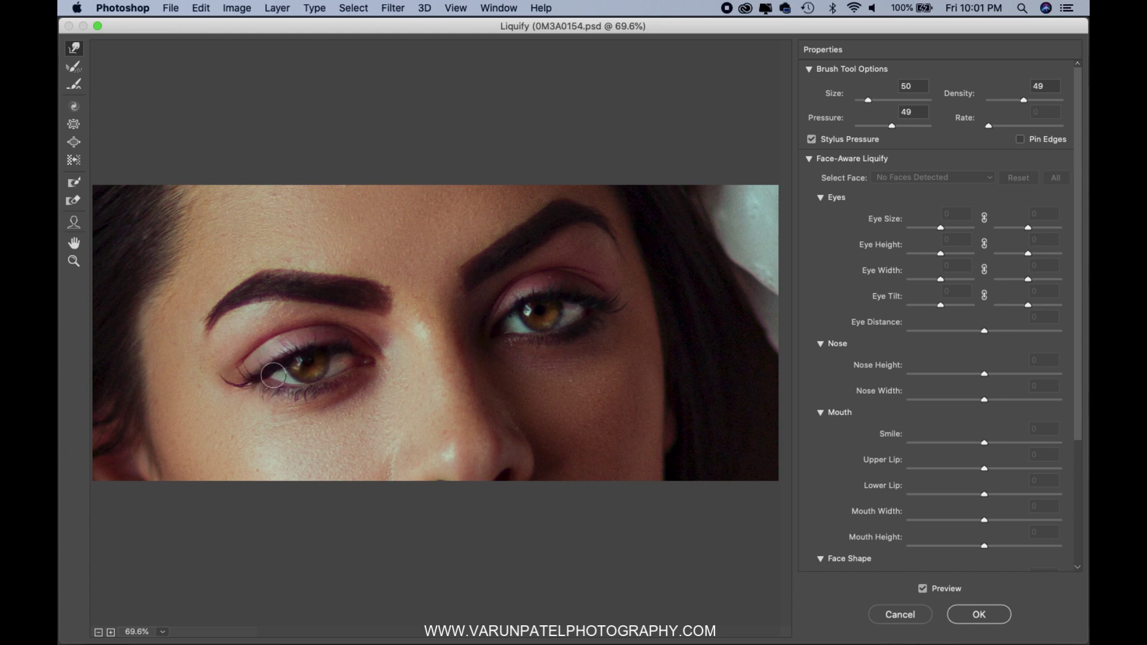
key("bracketright")
key("bracketright")
key("super+space")
Switch to the Bloat tool in Liquify and reduce its brush size to 200.
left_click(74, 142)
key("bracketleft")
key("bracketleft")
key("bracketleft")
key("bracketleft")
key("bracketleft")
key("bracketleft")
key("bracketleft")
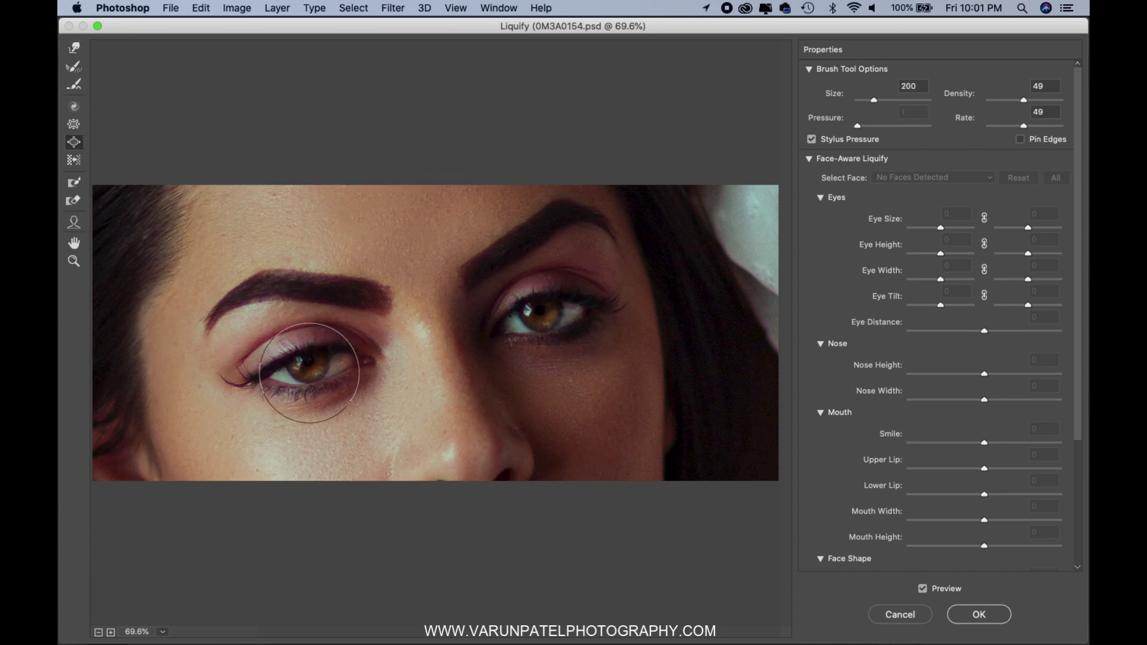
key("super+space")
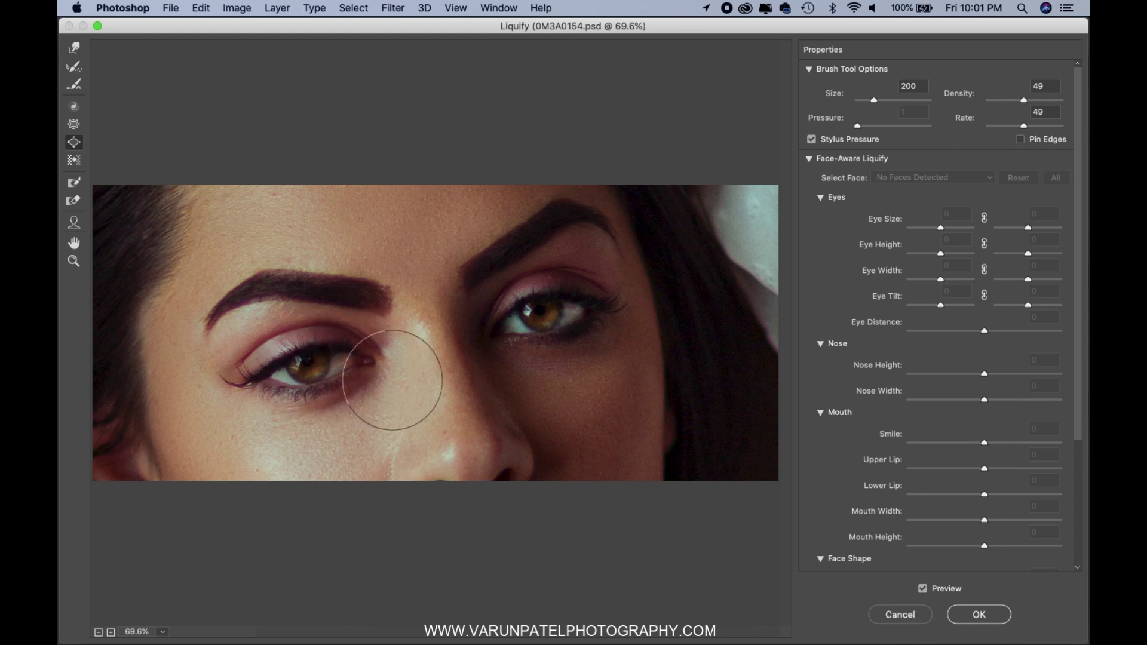
Try the Pucker tool at brush size 250 on the eye on the image's left, and undo it.
left_click(74, 123)
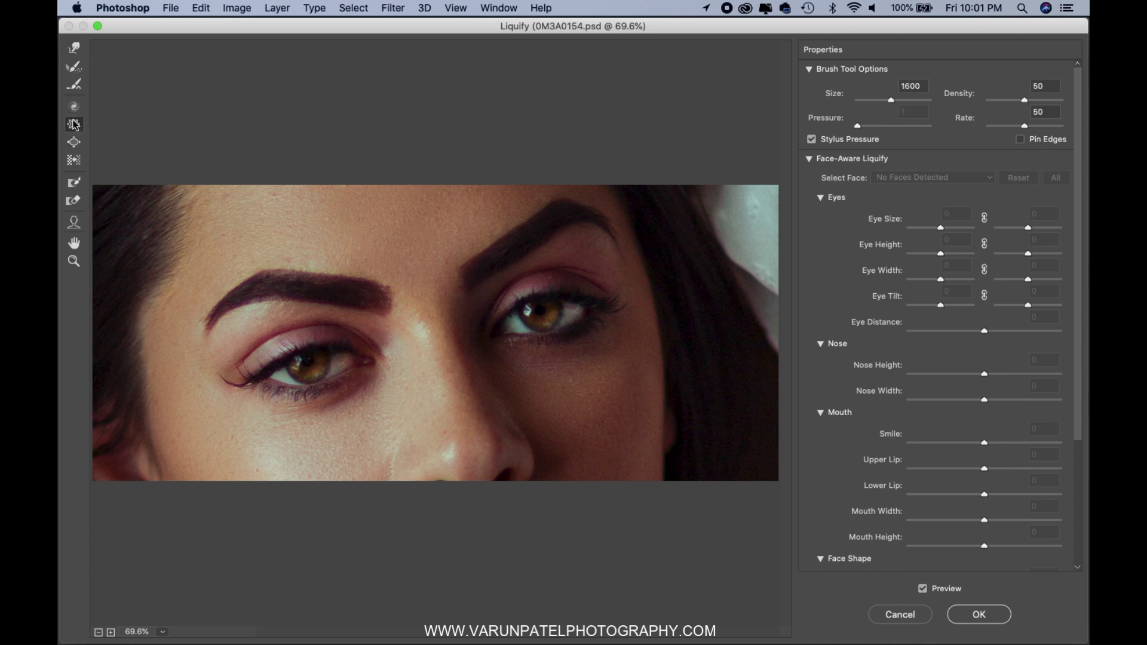
key("[")
key("[")
key("[")
key("[")
key("[")
key("[")
key("[")
key("[")
key("[")
key("[")
key("[")
key("[")
key("[")
key("[")
key("[")
key("[")
key("[")
key("[")
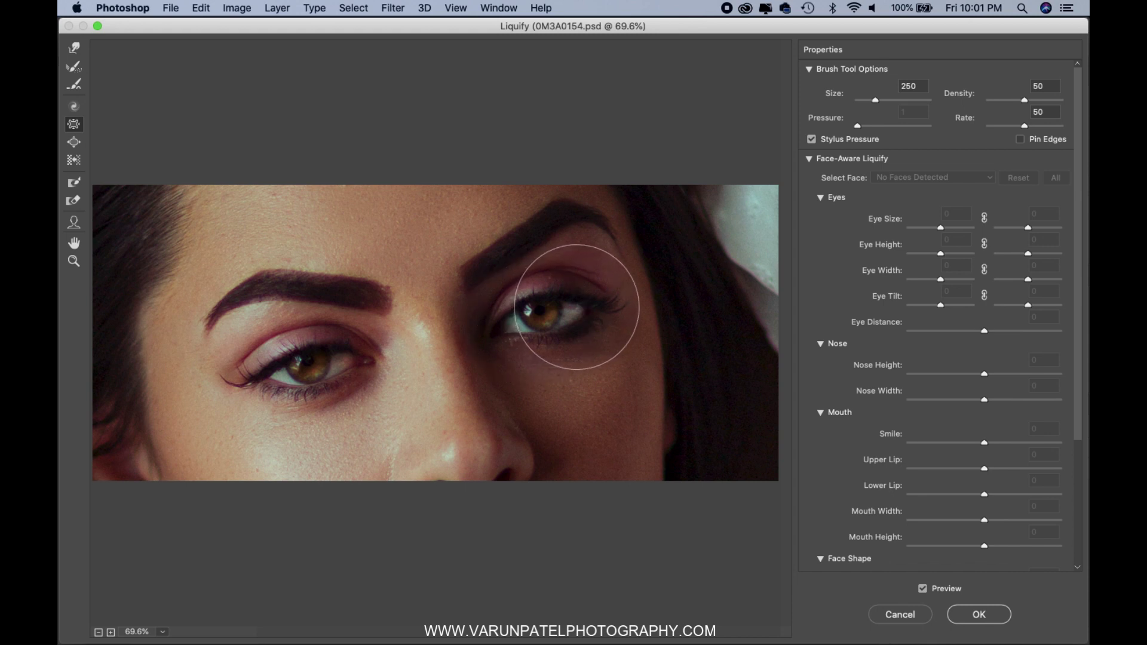
left_click(315, 373)
key("super+z")
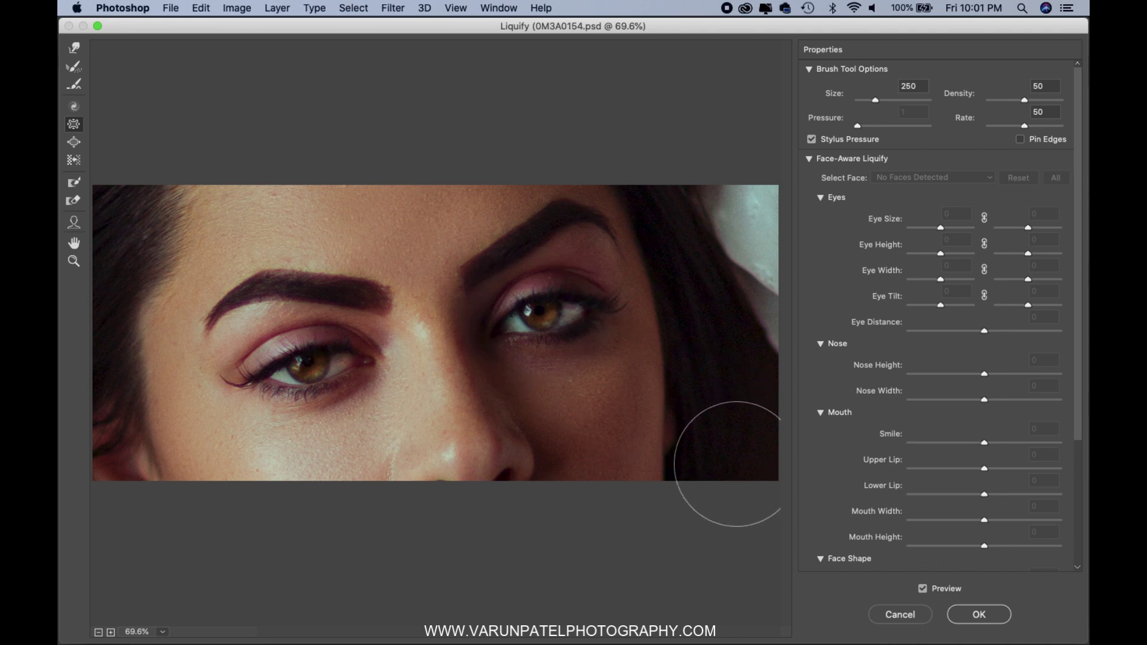
Apply the Liquify edit and clear the rectangular selection around the eyes.
left_click(983, 615)
key("super+d")
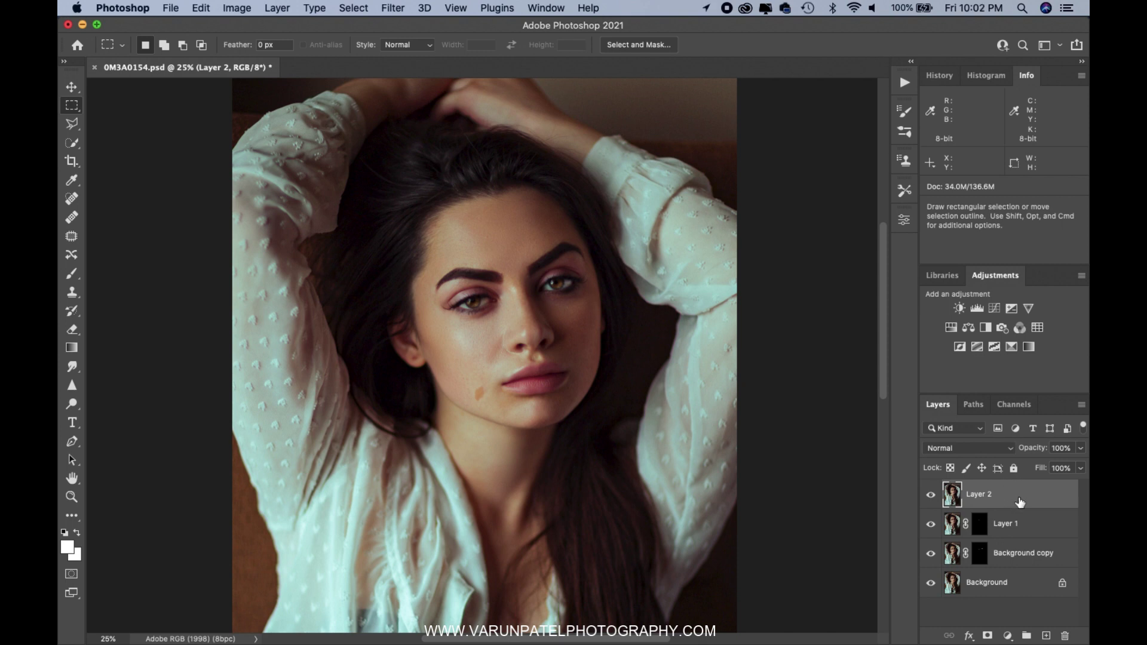
Group Layer 2, Layer 1 and Background copy together.
left_click(1059, 554, "shift")
left_click_drag(1067, 564, 1026, 636)
Compare the eyes in close-up with the retouching group hidden and shown.
key("super+space")
left_click_drag(573, 292, 596, 299)
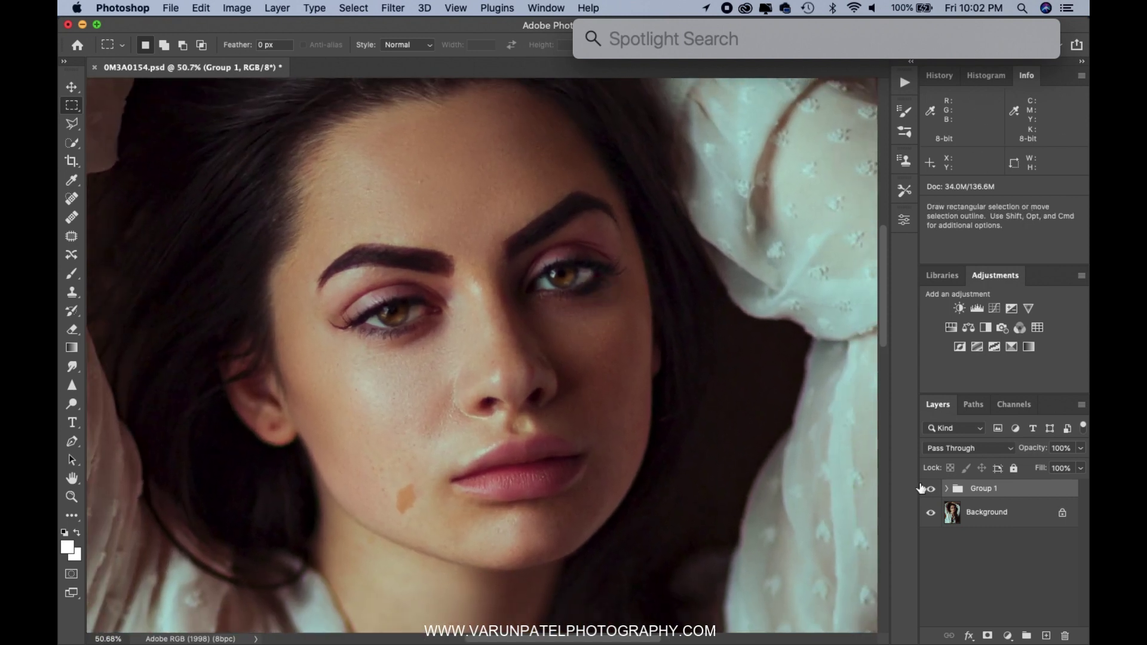
left_click(931, 490)
left_click(930, 490)
left_click(931, 490)
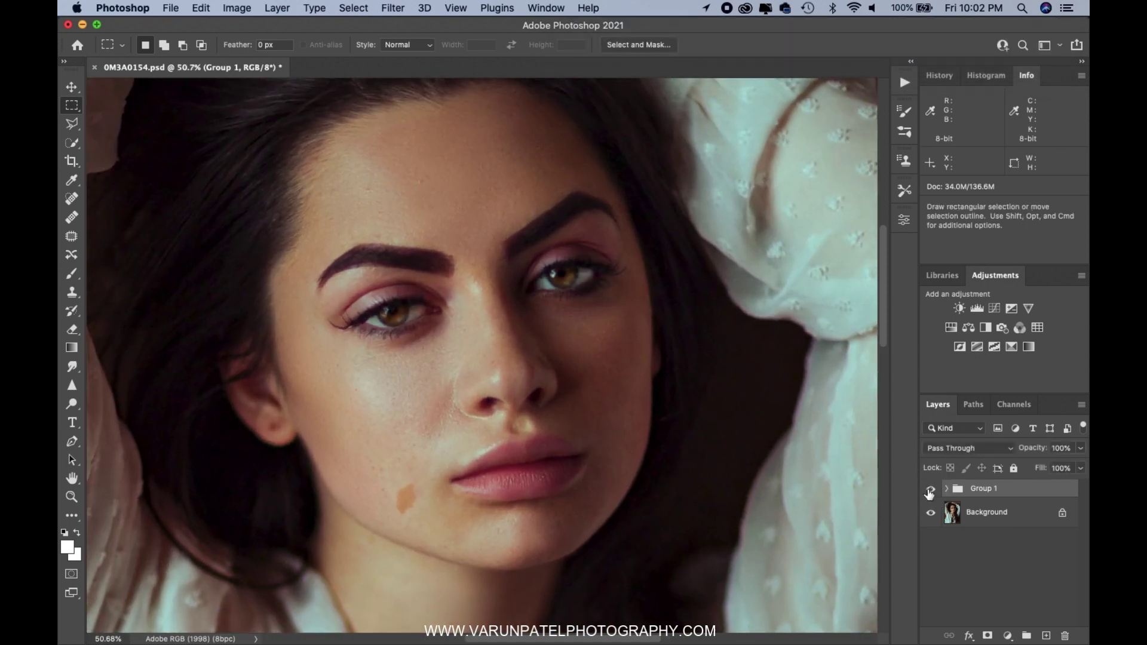
left_click(931, 490)
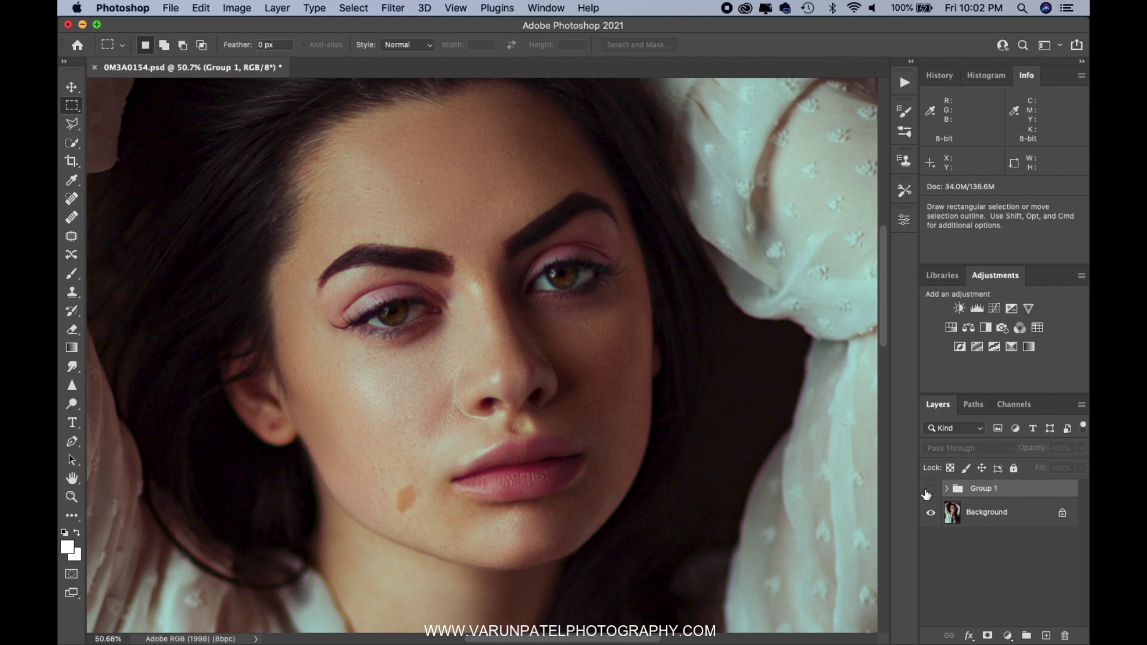
left_click(931, 490)
left_click(927, 491)
left_click(931, 490)
left_click(925, 494)
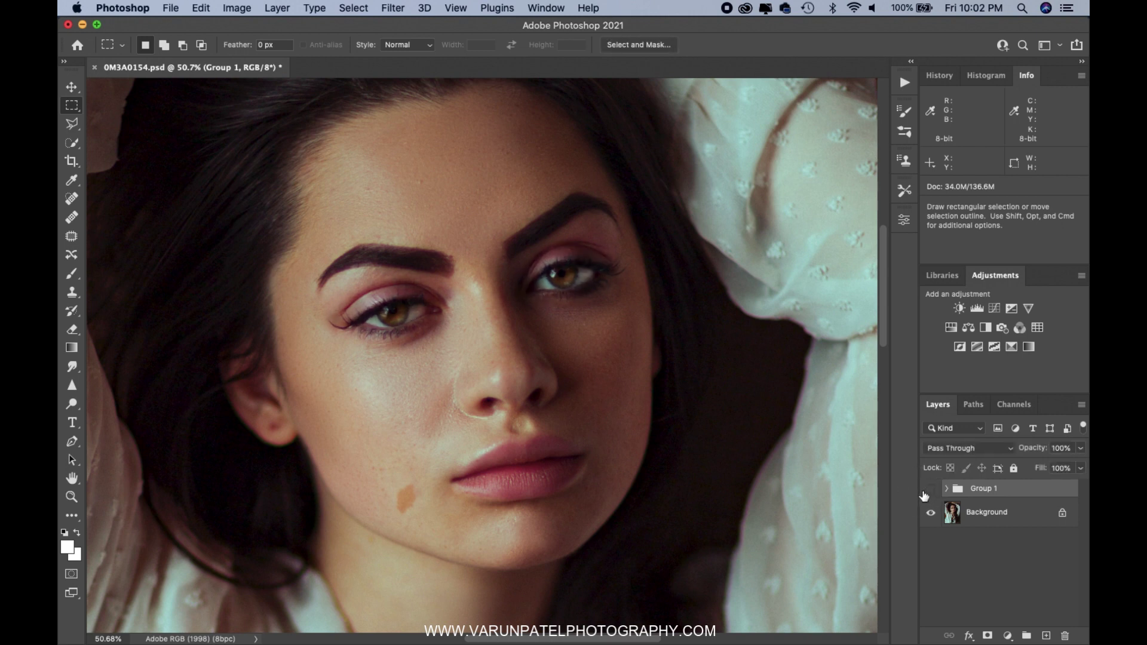
left_click(925, 495)
Compare the wider portrait with and without the retouching group, and save the document.
left_click_drag(701, 444, 586, 328)
left_click(931, 492)
left_click(931, 493)
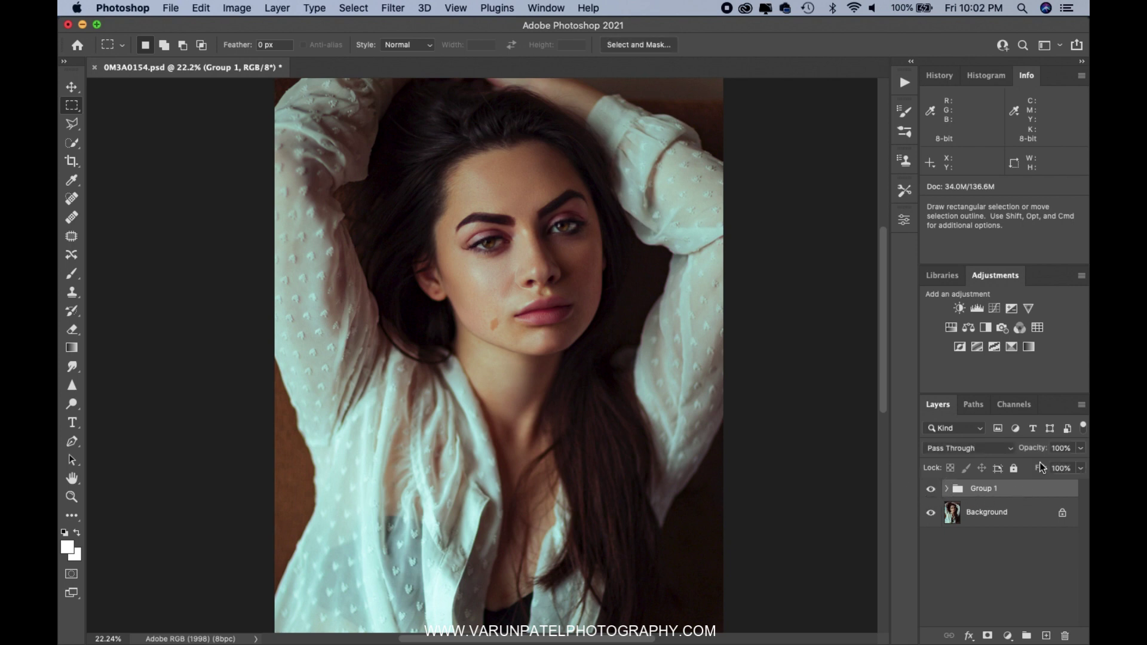
key("cmd+s")
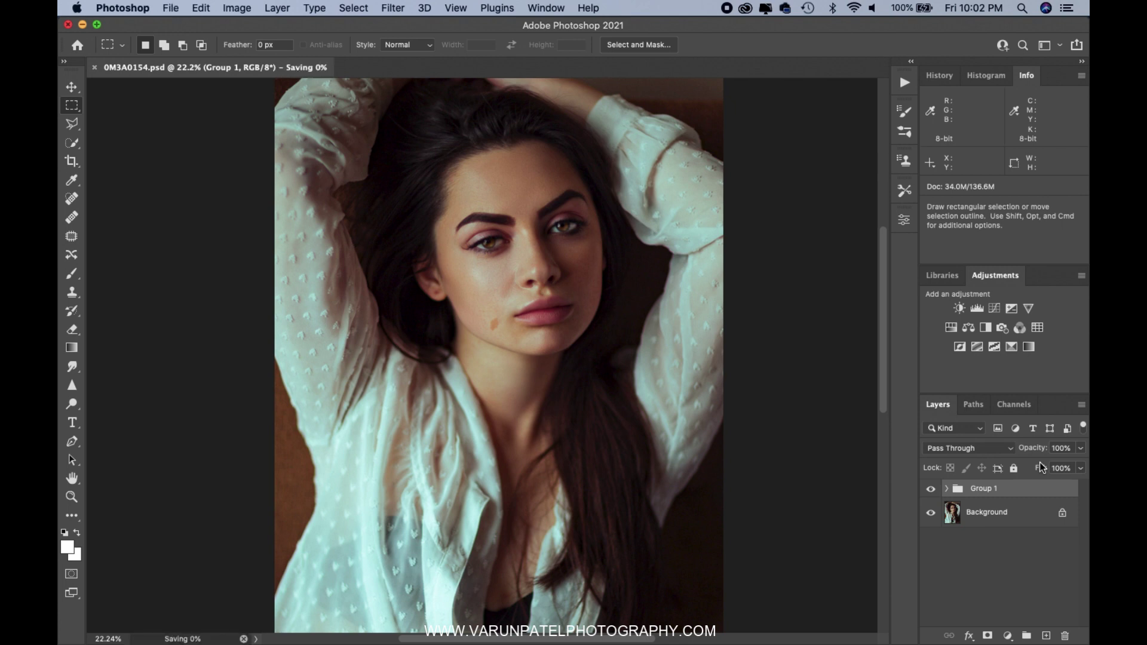